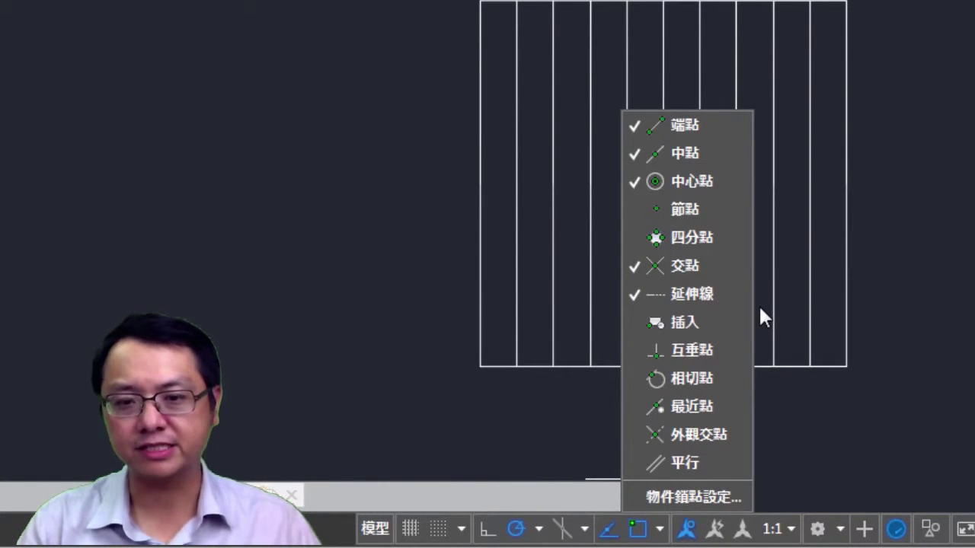
- Draw a 100 by 100 square in the empty area to the left of the striped square
click(758, 304)
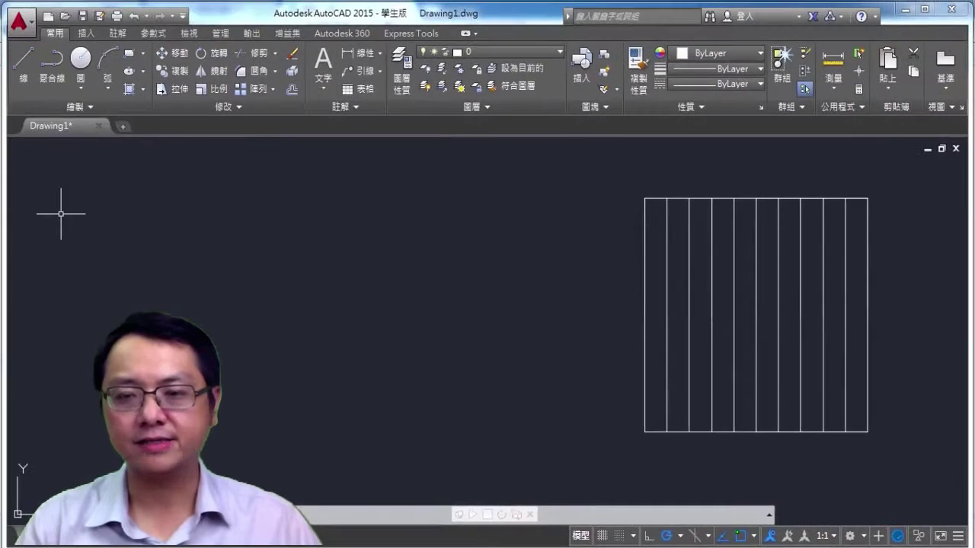
click(129, 53)
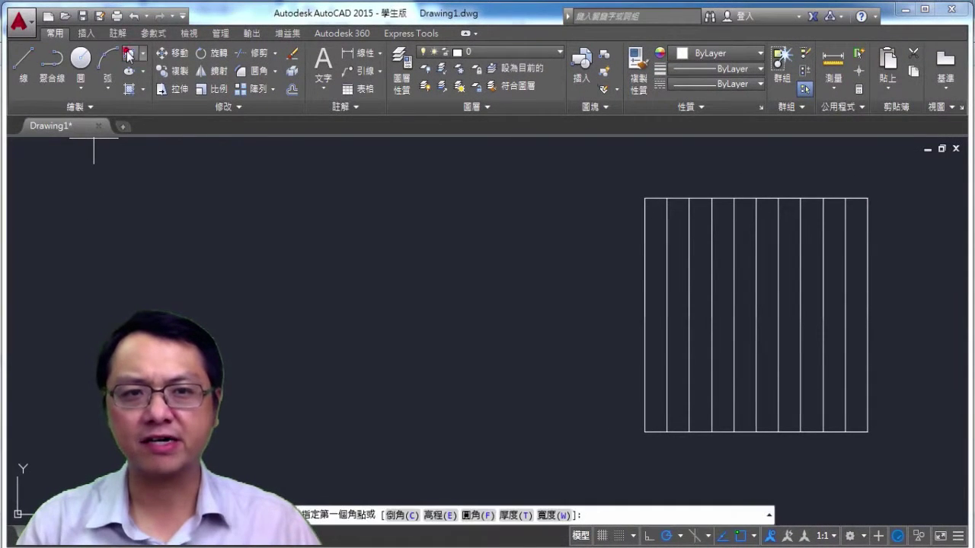
click(285, 435)
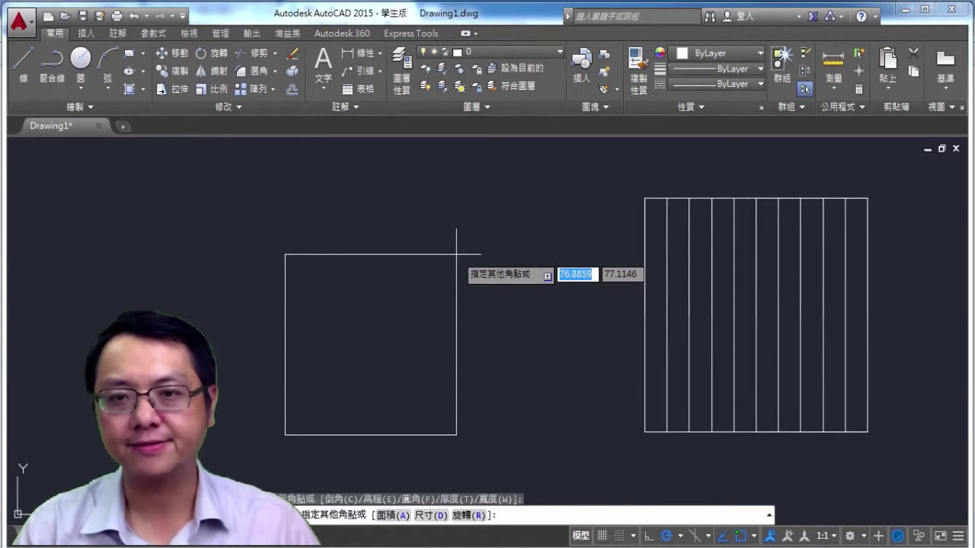
text(100)
key(Tab)
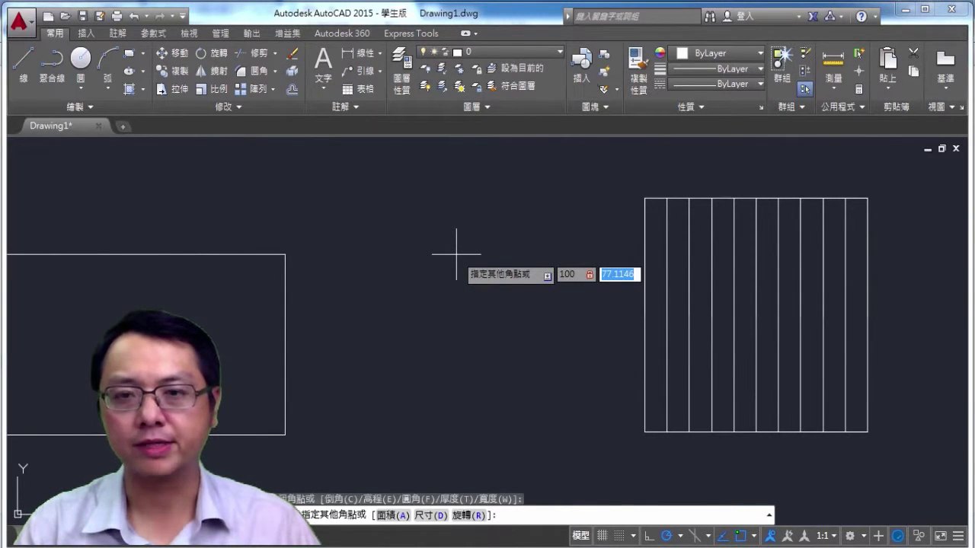
text(100)
key(Return)
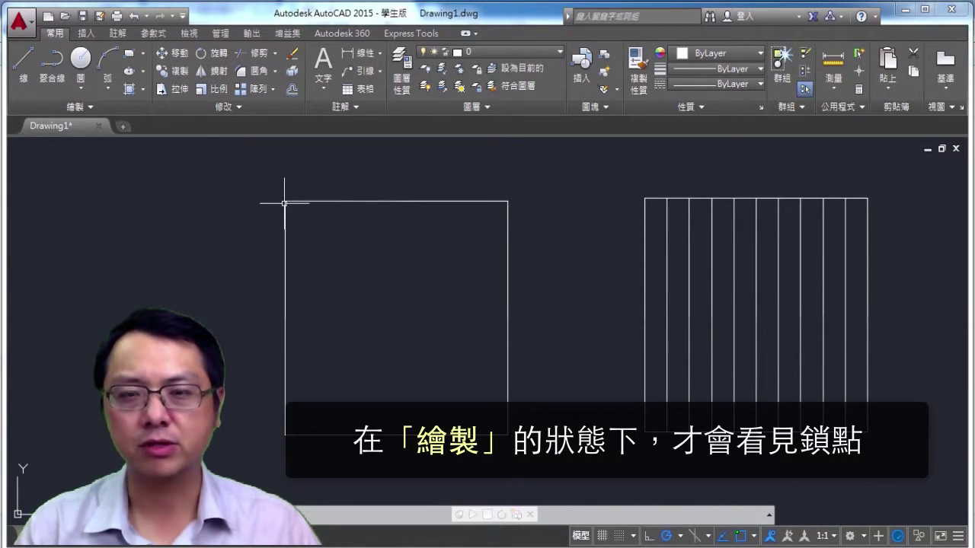
- Draw a circle beside the new square and start a line to preview the object snap points
click(27, 79)
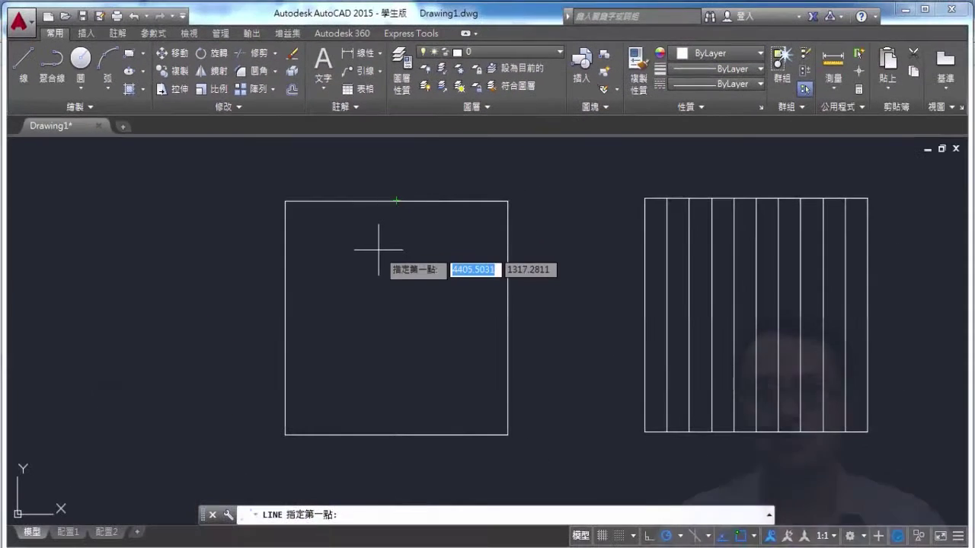
key(Escape)
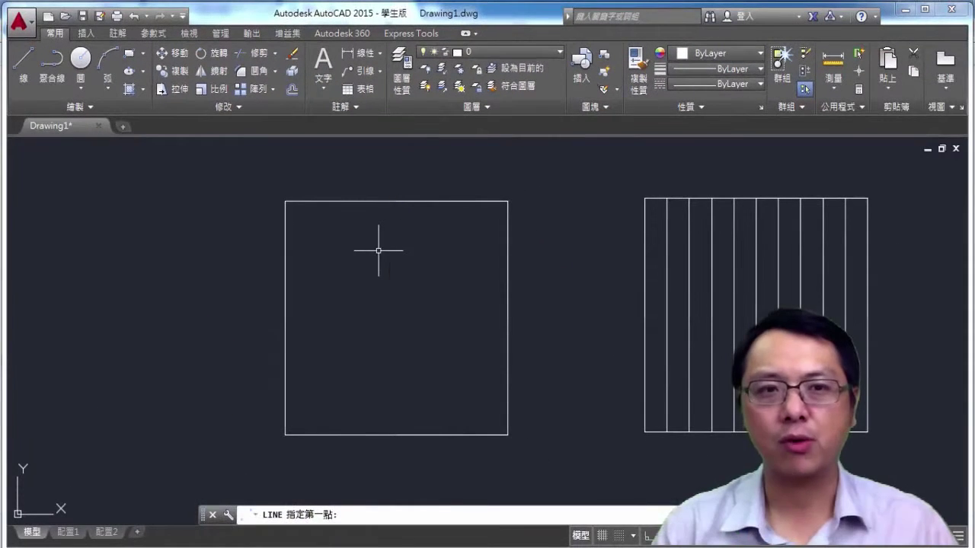
text(c)
key(Return)
click(111, 307)
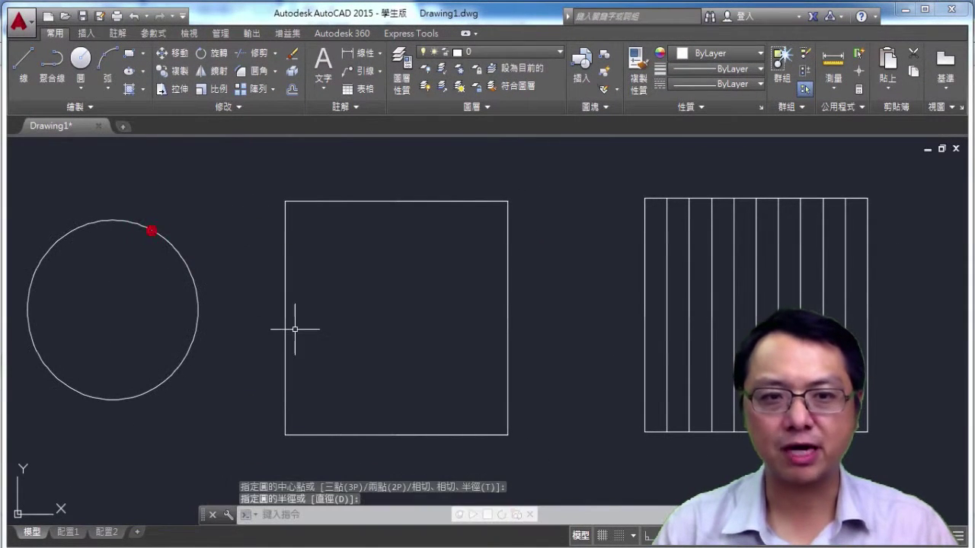
text(l)
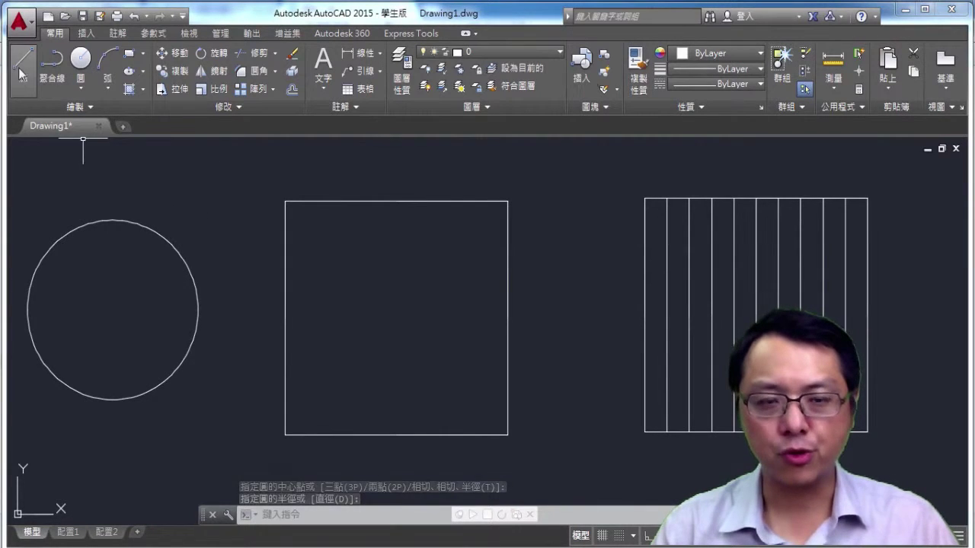
key(Return)
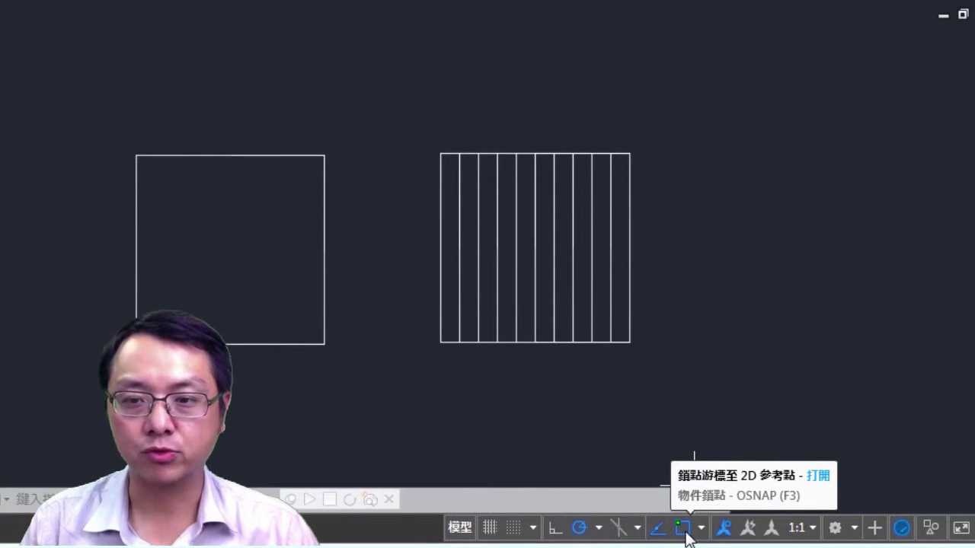
- Check that object snap tracking is turned on
click(658, 531)
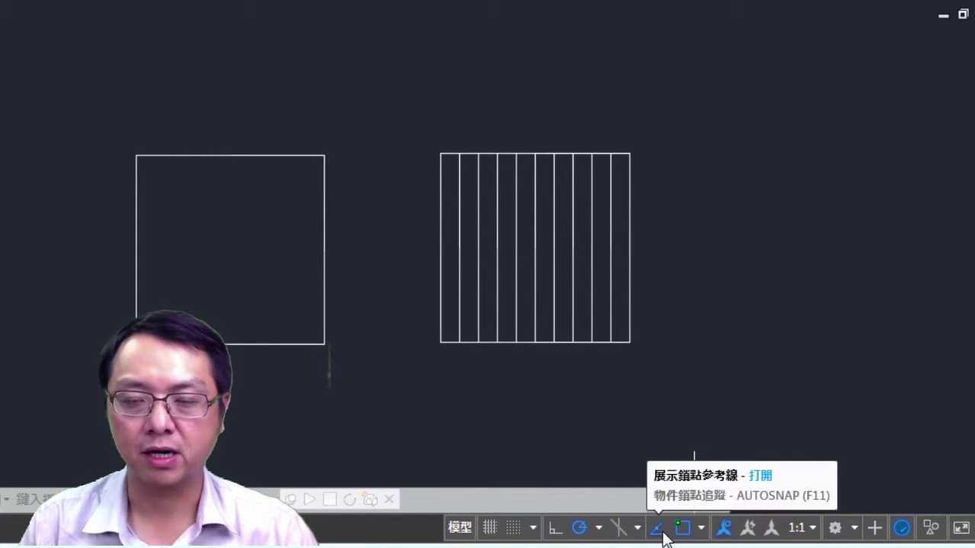
key(F11)
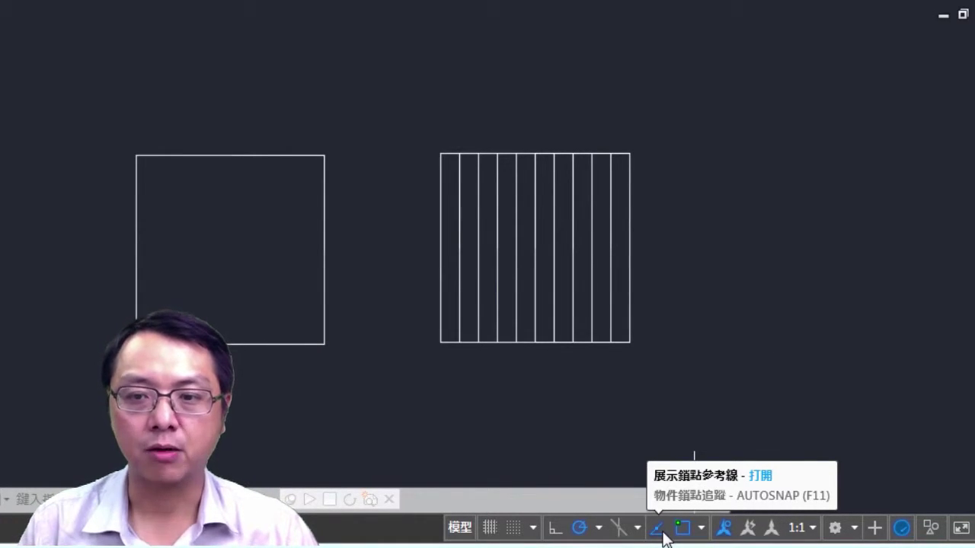
scroll(333, 223, up, 4)
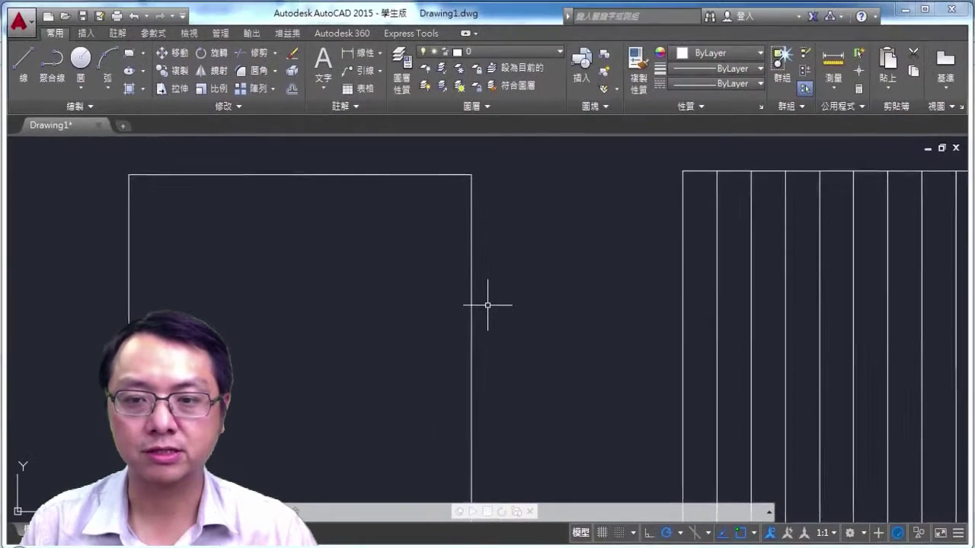
scroll(333, 224, down, 4)
scroll(487, 305, up, 2)
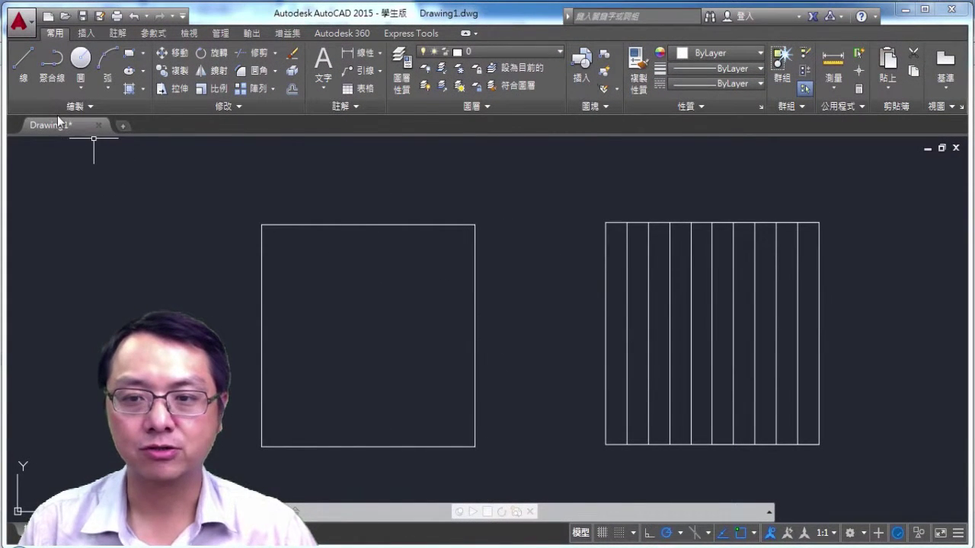
- Try starting a line 10 units past the square's upper-right corner, along the extension of its top edge
click(19, 68)
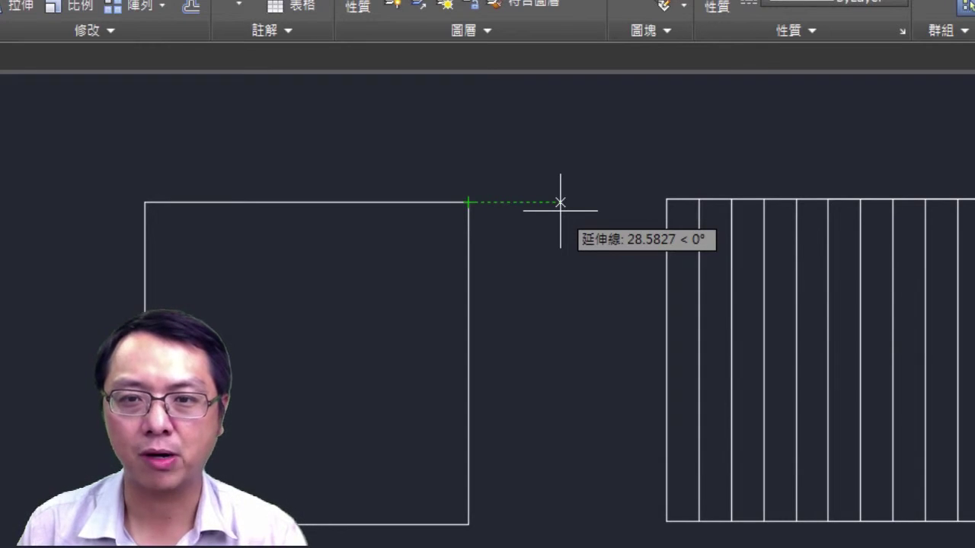
text(10)
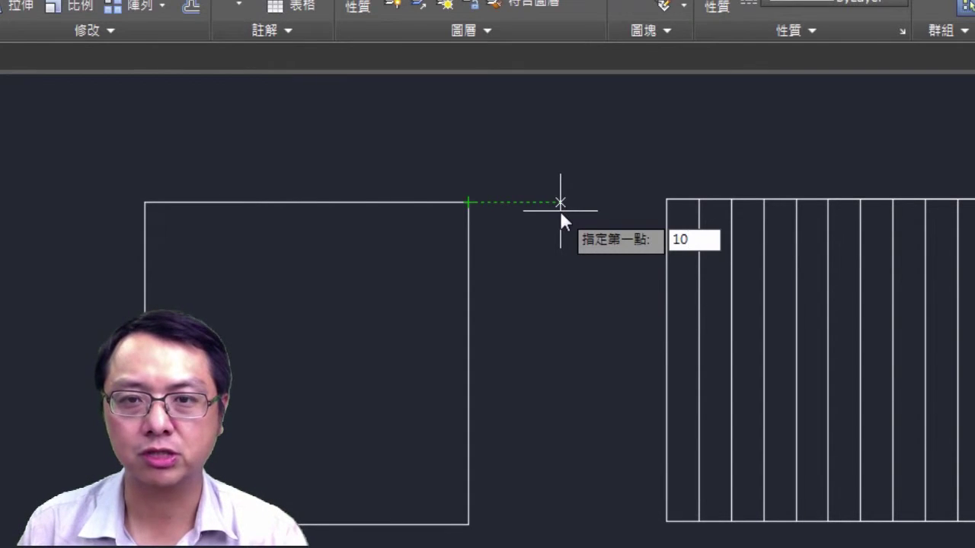
key(Return)
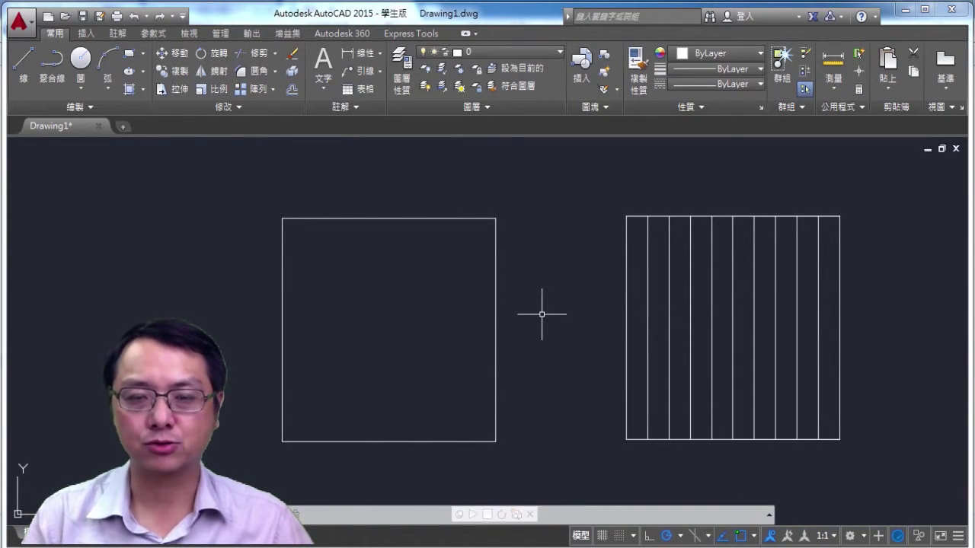
- Draw a vertical line through the empty square's full height, starting on the top edge 10 units from its upper-left corner
click(24, 61)
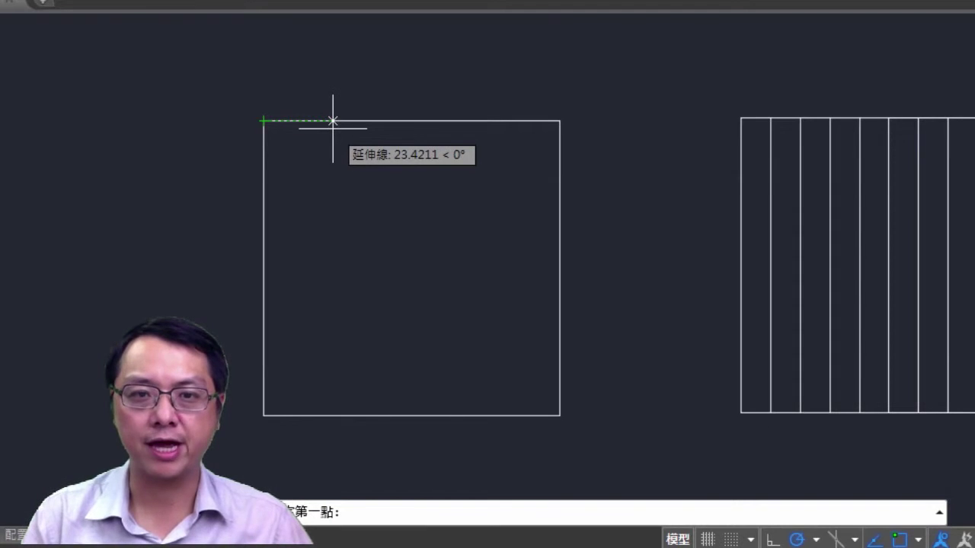
text(10)
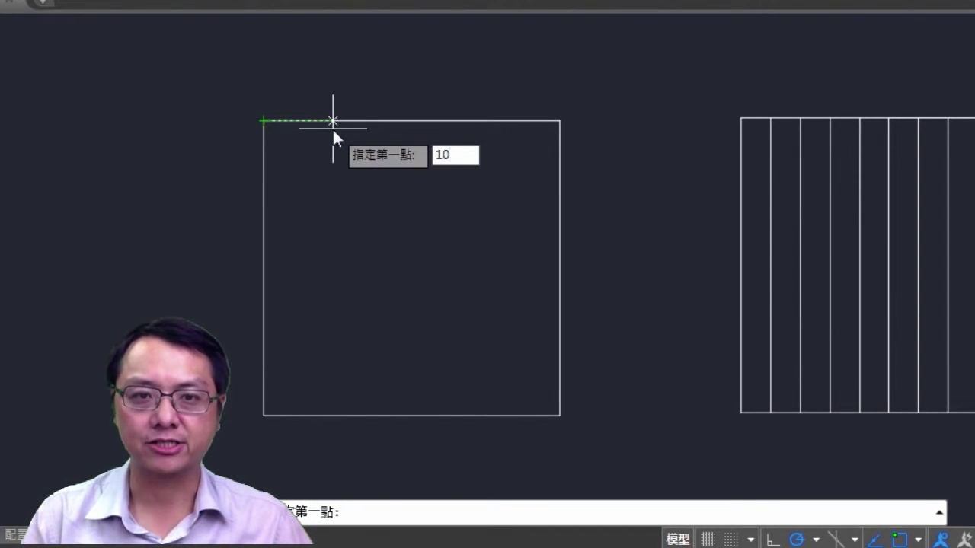
key(Return)
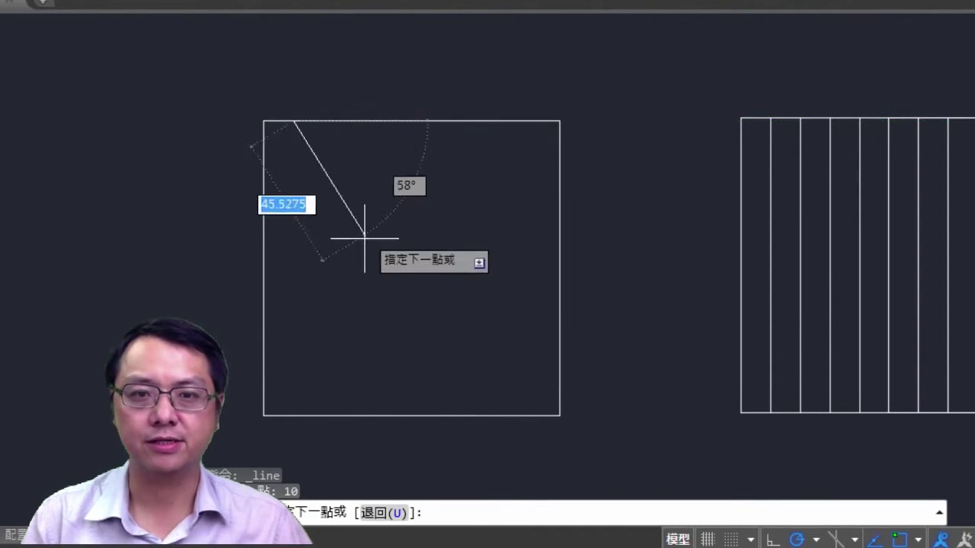
click(294, 415)
key(Return)
- Draw a second full-height vertical line 10 units to the right of the first one
key(Return)
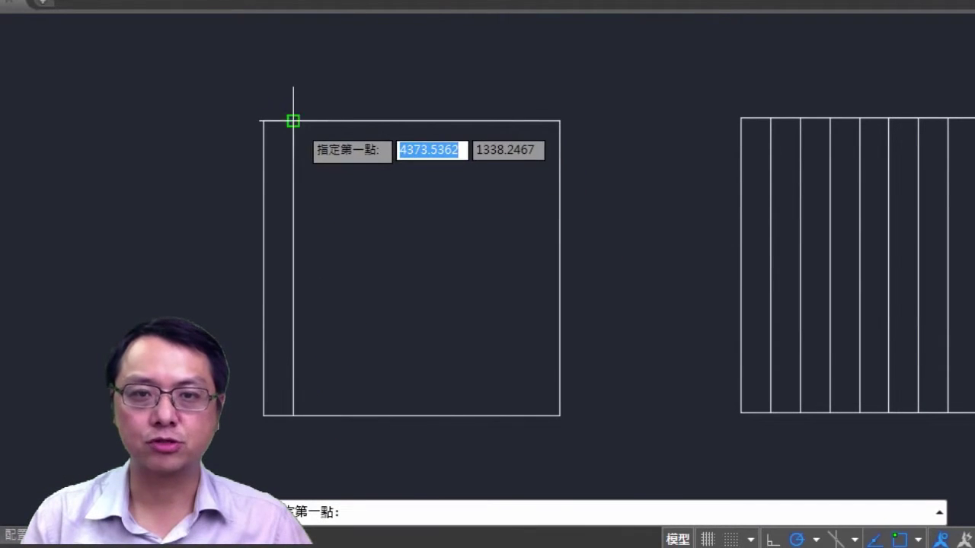
key(Return)
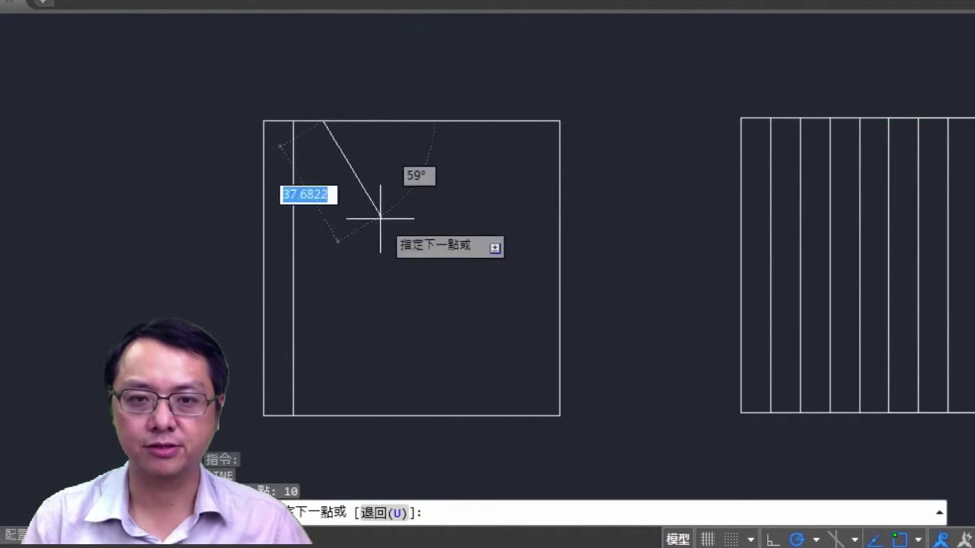
click(323, 415)
right_click(394, 248)
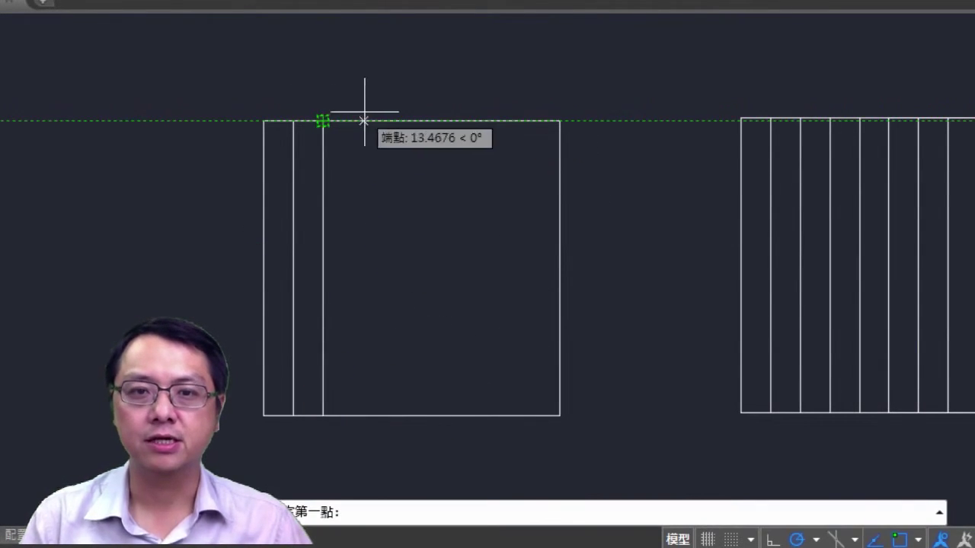
- Draw the third vertical line 10 units right of the second, undoing the misplaced endpoint and ending it straight below on the bottom edge
text(10)
key(Return)
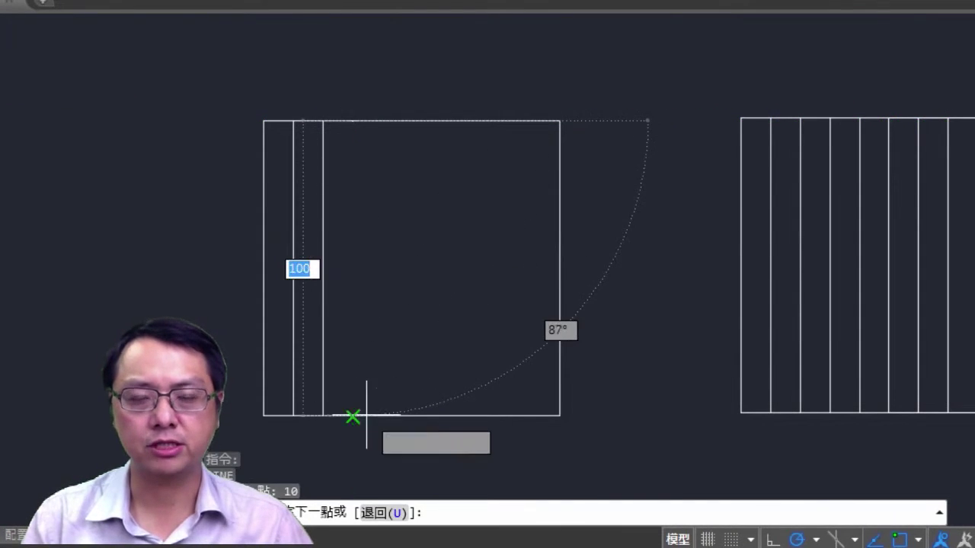
click(411, 415)
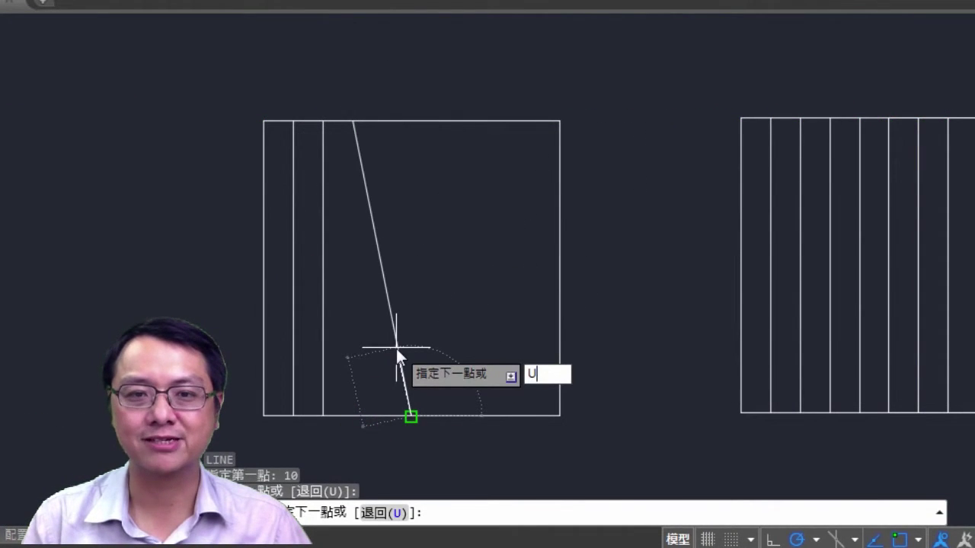
key(Return)
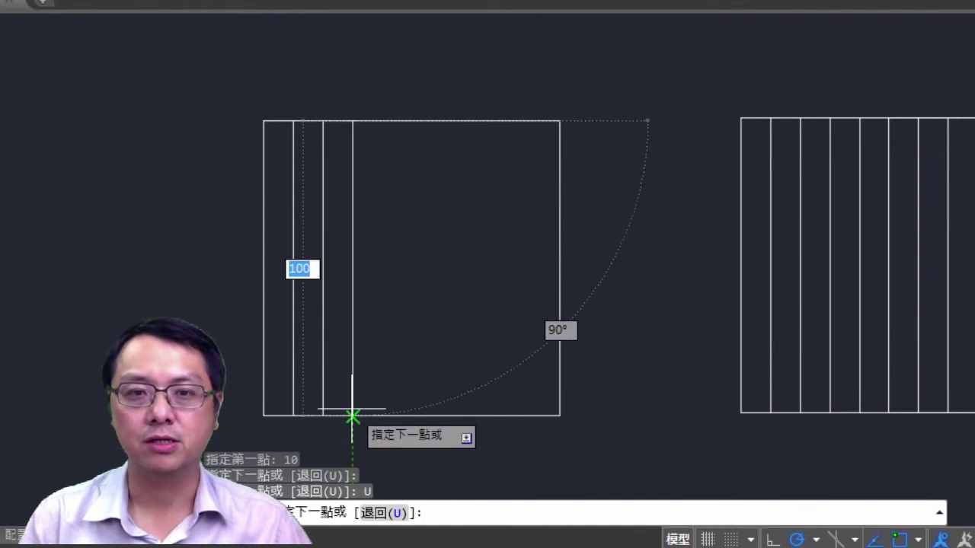
click(353, 416)
right_click(387, 367)
- Draw the fourth and fifth full-height vertical lines, each 10 units to the right of the previous one
key(Return)
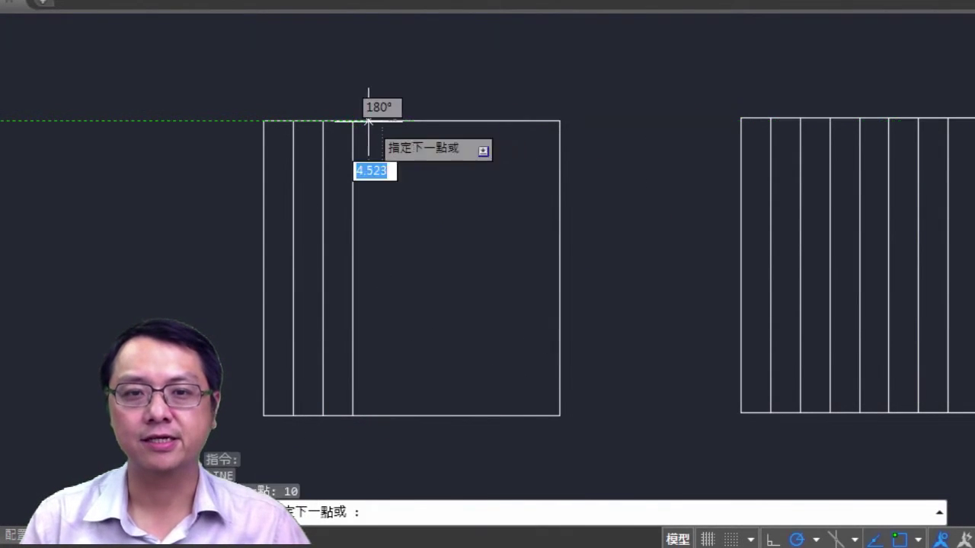
click(380, 415)
right_click(381, 411)
key(Return)
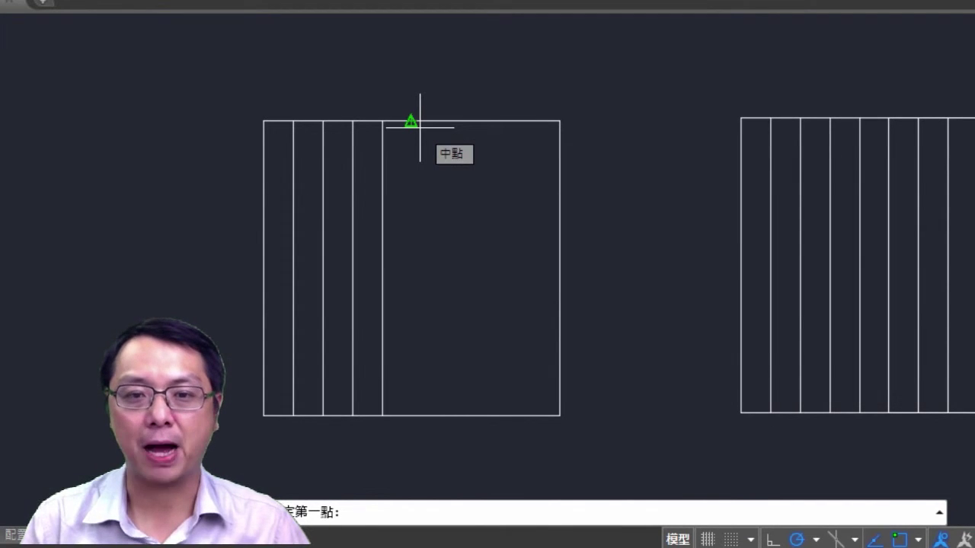
click(411, 415)
right_click(411, 415)
- Draw the sixth and seventh vertical lines from top to bottom edge, continuing the 10-unit spacing
key(Return)
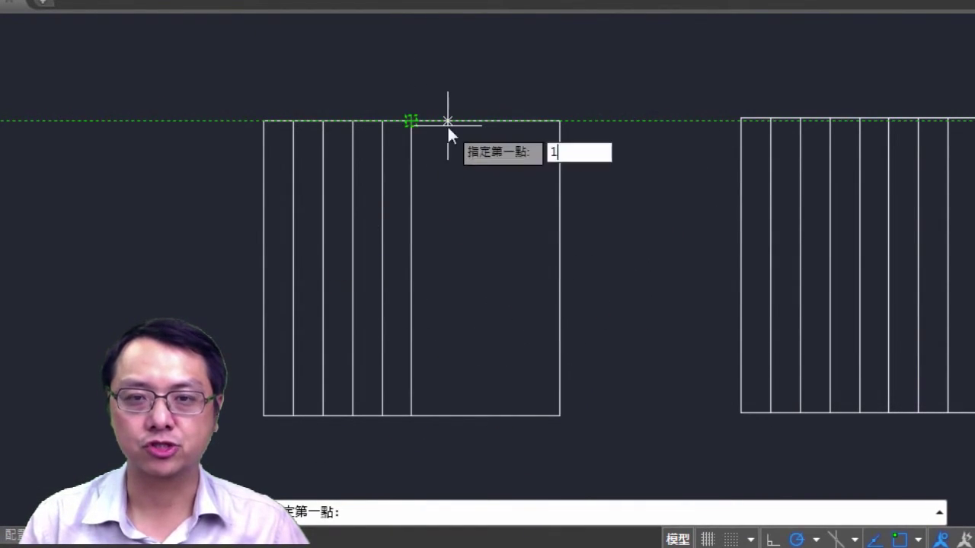
key(Return)
click(442, 416)
key(Return)
key(Return)
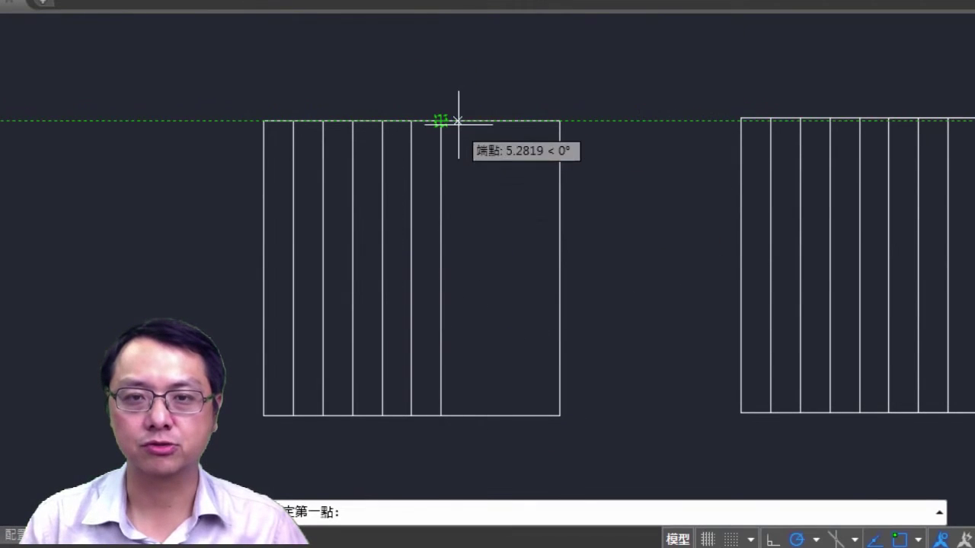
text(10)
key(Return)
click(470, 415)
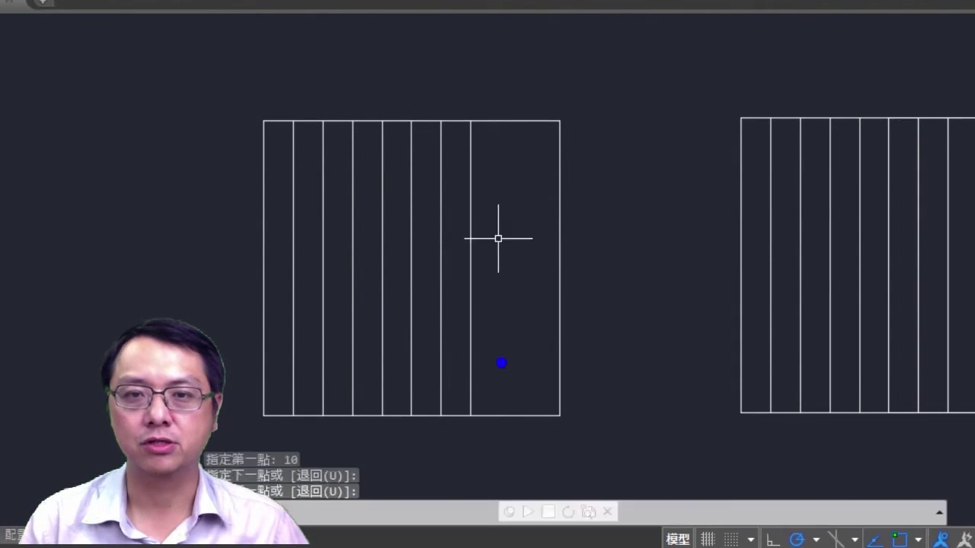
key(Return)
- Draw the eighth and ninth vertical lines at 10-unit spacing to complete the square's ten equal strips
key(Return)
text(10)
key(Return)
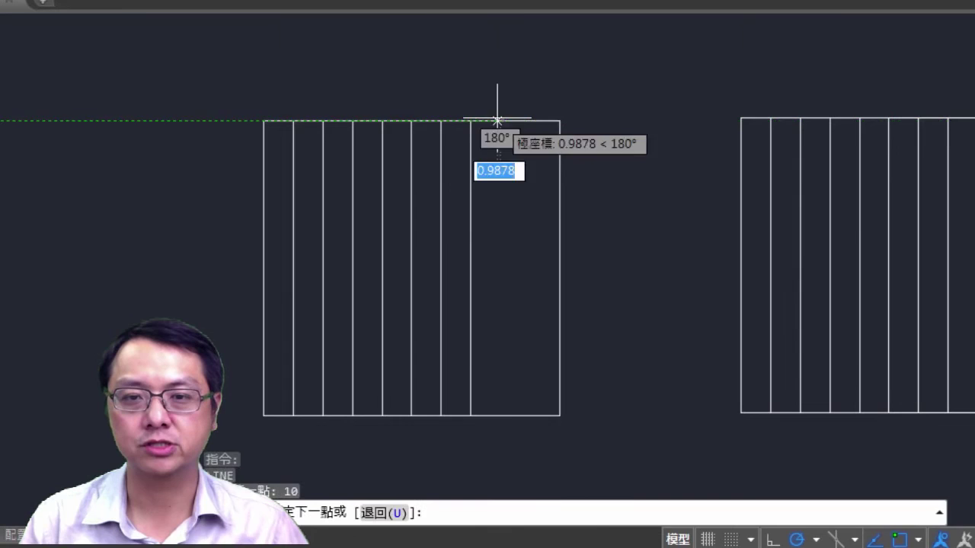
click(501, 415)
key(Return)
key(Return)
text(10)
key(Return)
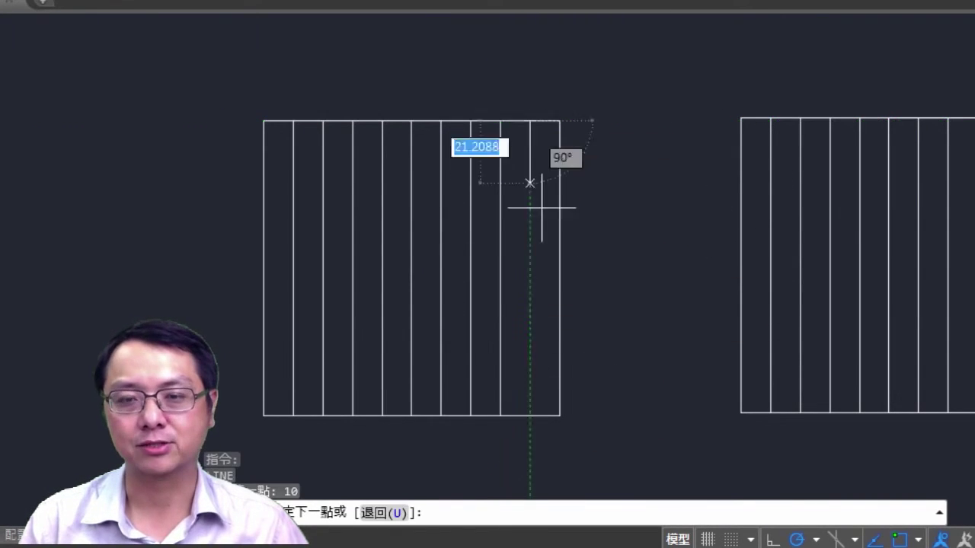
click(530, 415)
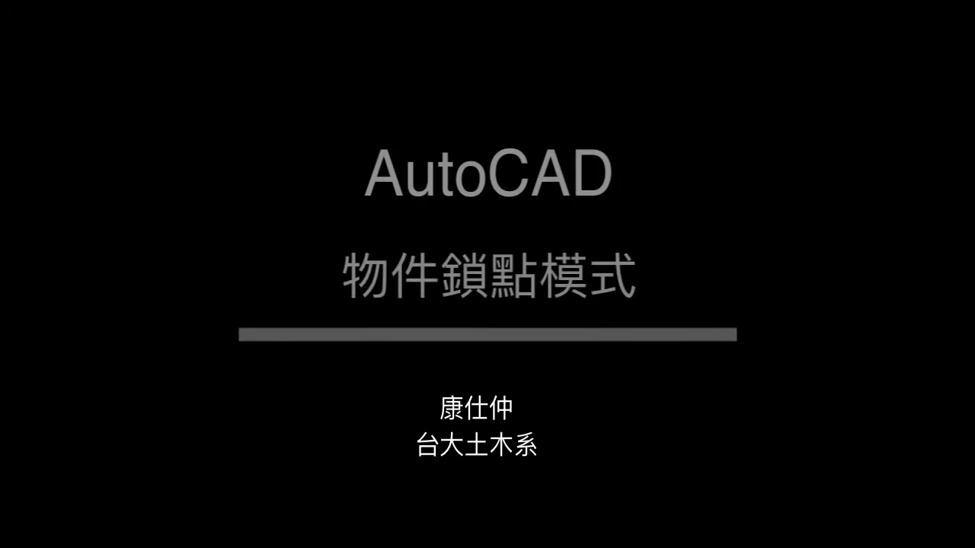